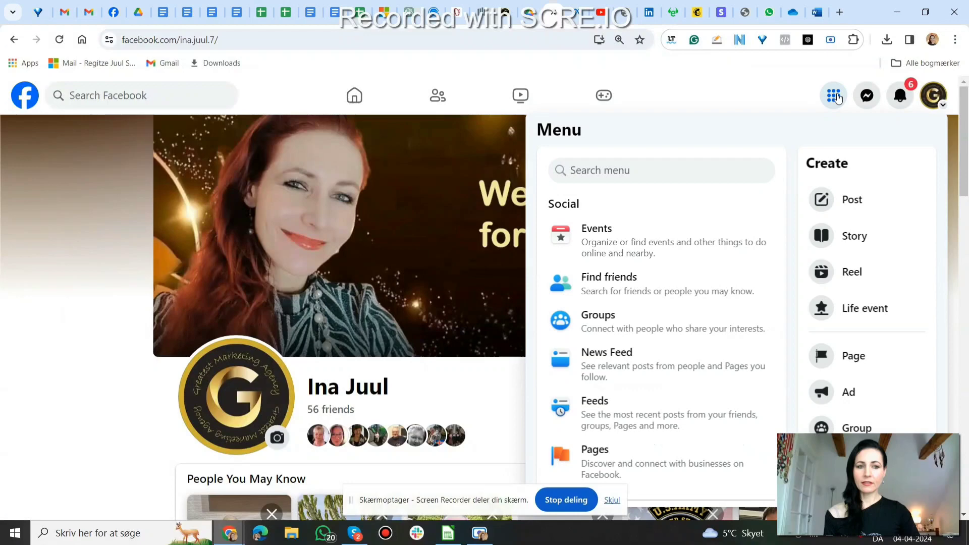
# Open Ads Manager from Facebook and show the ads behind the on-Facebook leads of the "Leads, %advantage+" campaign
pyautogui.scroll(-5, 713, 261)
pyautogui.scroll(-5, 713, 262)
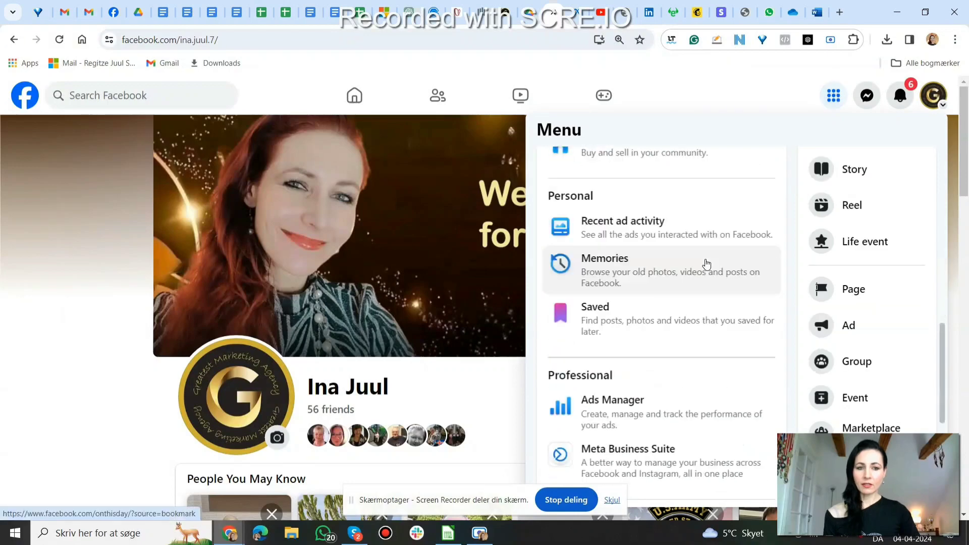
pyautogui.click(613, 400)
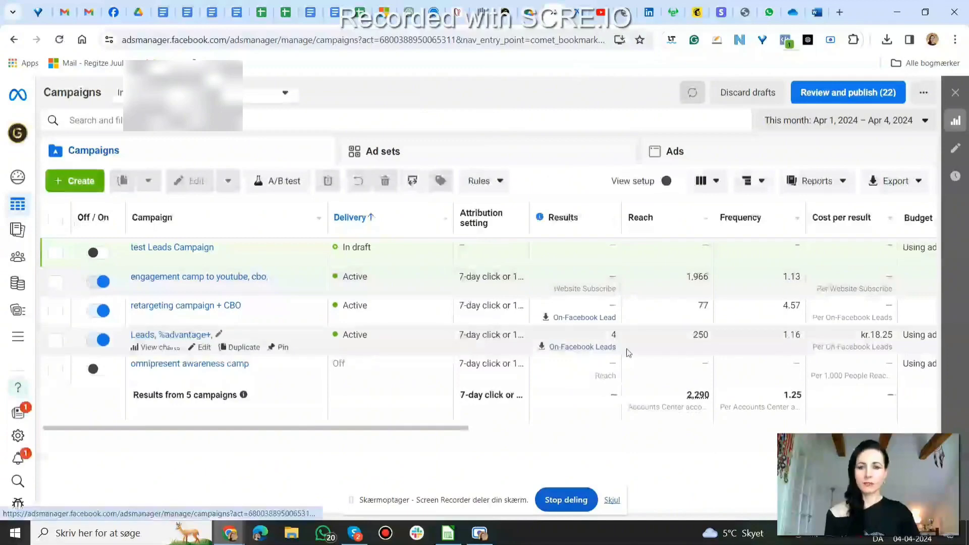
pyautogui.click(600, 351)
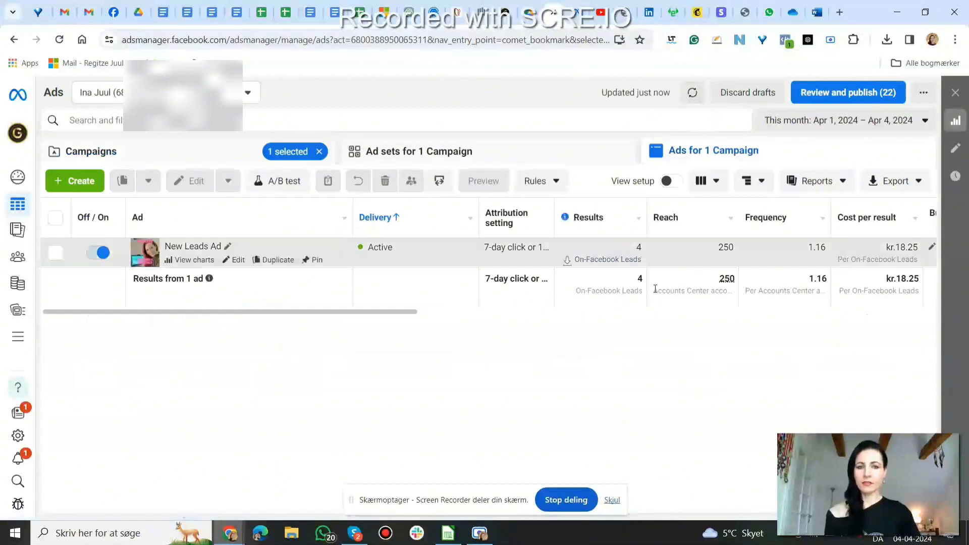
# Generate the leads download for New Leads Ad with the date range This month
pyautogui.click(626, 262)
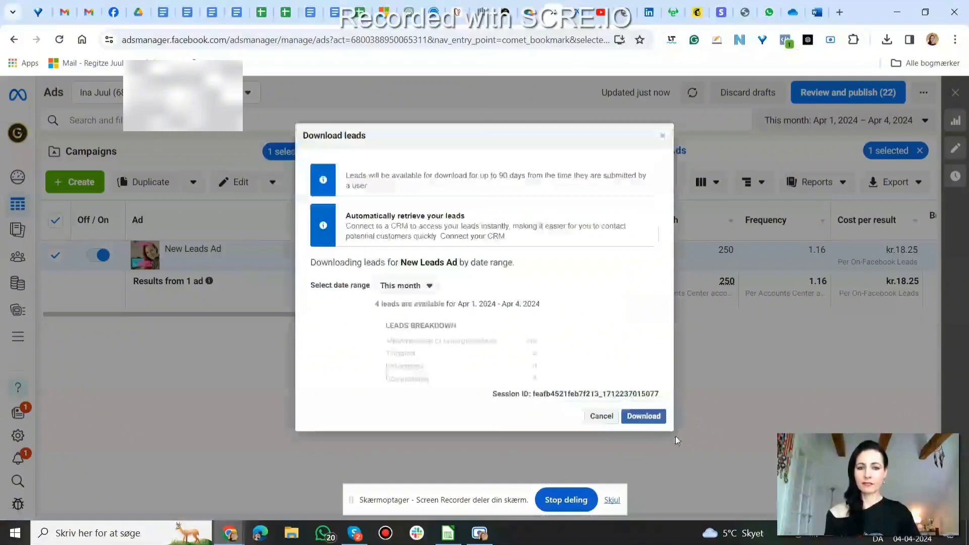
pyautogui.click(651, 416)
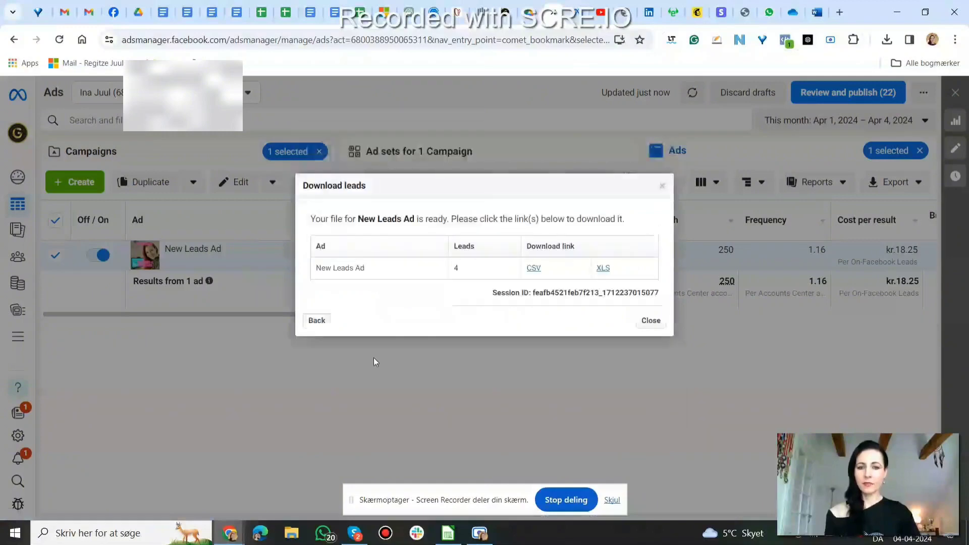
pyautogui.click(316, 320)
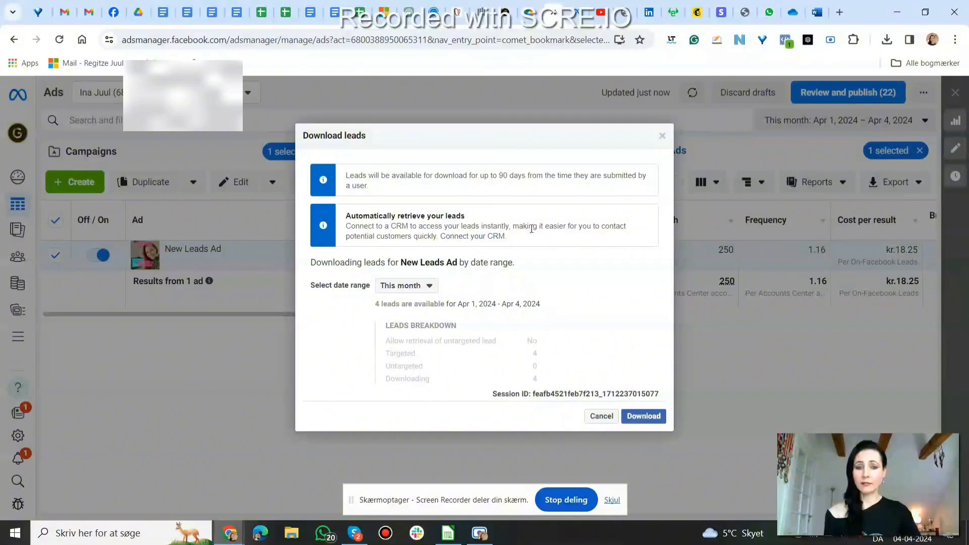
pyautogui.click(651, 417)
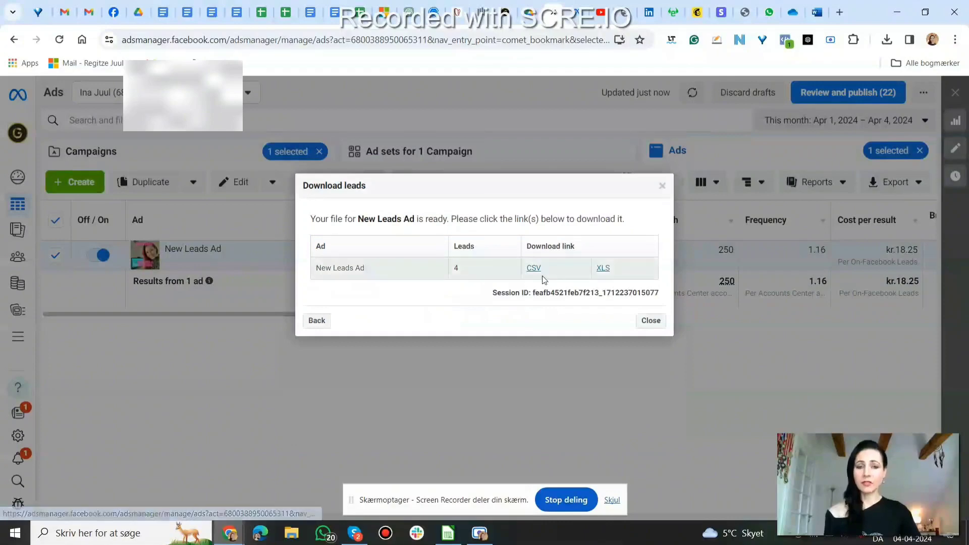
# Save the leads as an XLS file in the facebook ad leads folder and open it in LibreOffice Calc
pyautogui.click(603, 269)
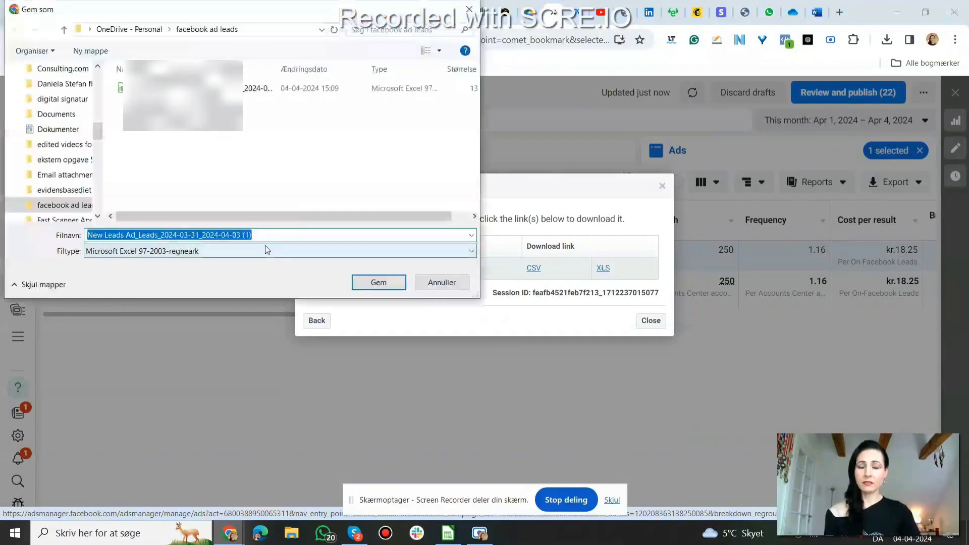
pyautogui.click(379, 283)
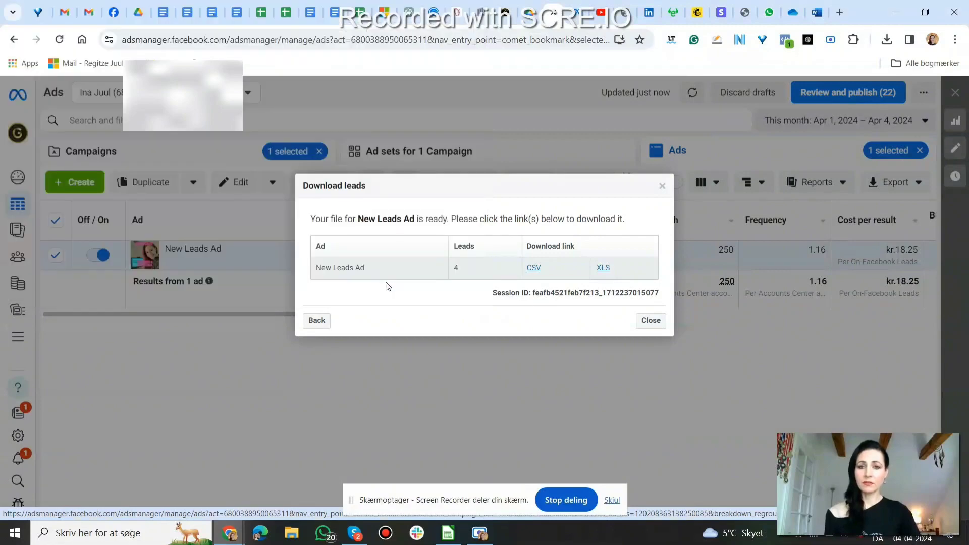
pyautogui.click(745, 73)
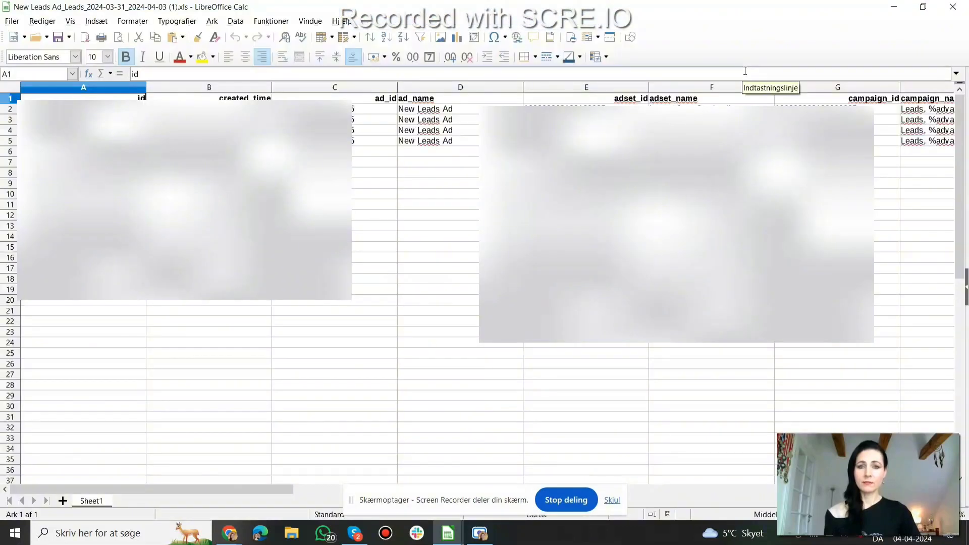
# Examine the columns of the leads sheet across to the form answers, email and full_name
pyautogui.click(367, 196)
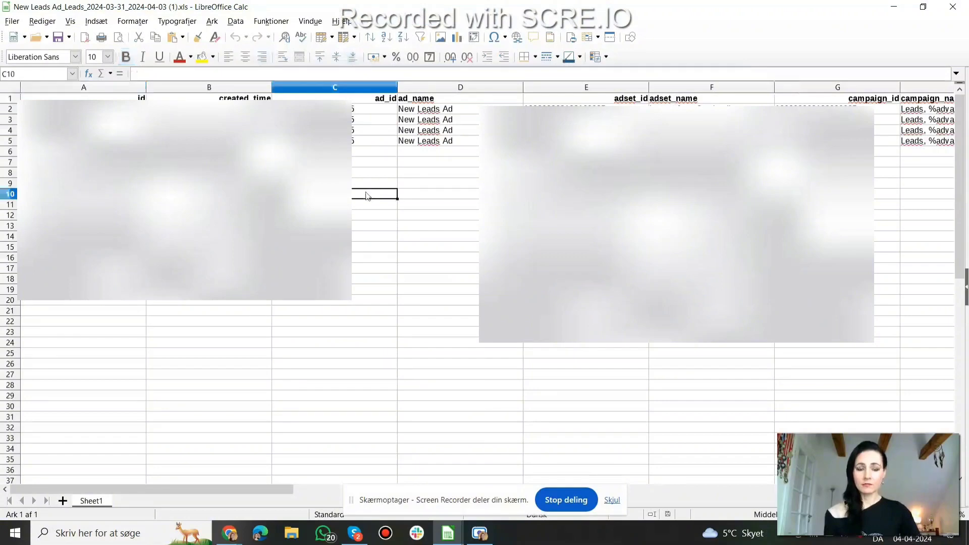
pyautogui.press('Right')
pyautogui.press('Right')
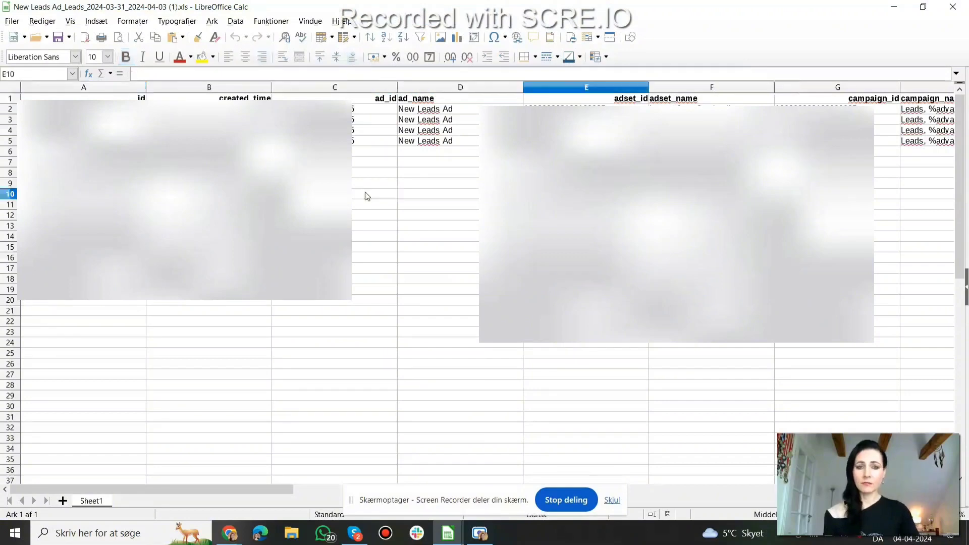
pyautogui.press('Right')
pyautogui.press('Right')
pyautogui.press('Right')
pyautogui.press('Right')
pyautogui.press('Right')
pyautogui.press('Right')
pyautogui.press('Right')
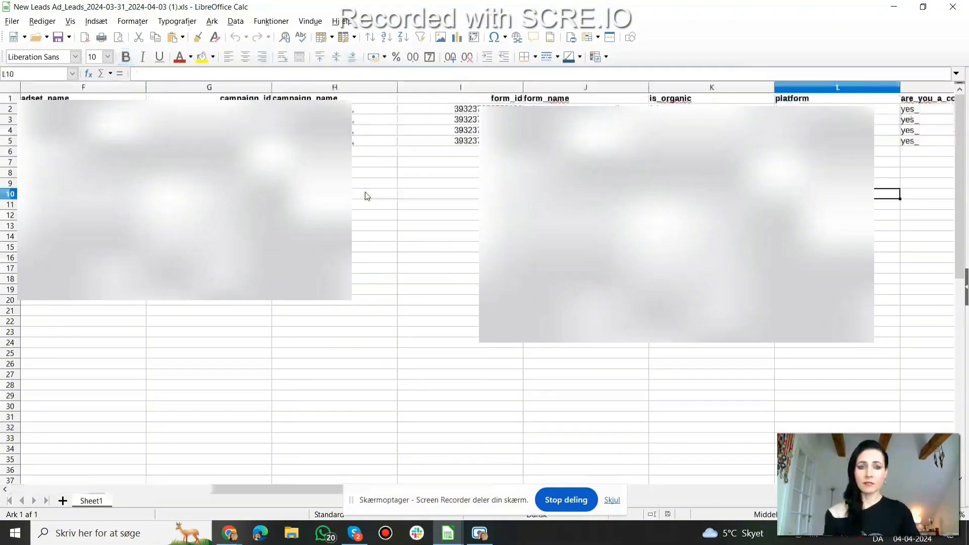
pyautogui.press('Right')
pyautogui.press('Right')
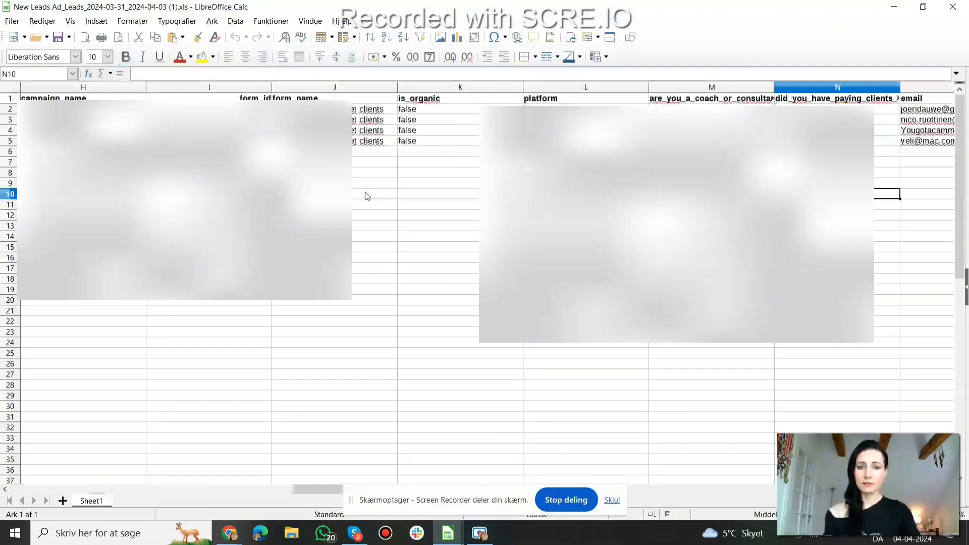
pyautogui.press('Right')
pyautogui.press('Right')
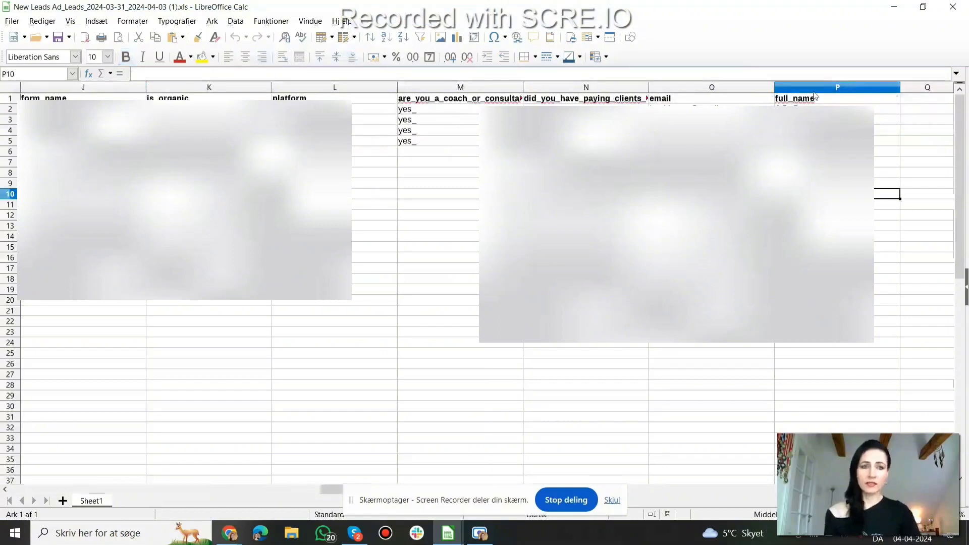
pyautogui.press('Left')
pyautogui.press('Left')
pyautogui.press('Left')
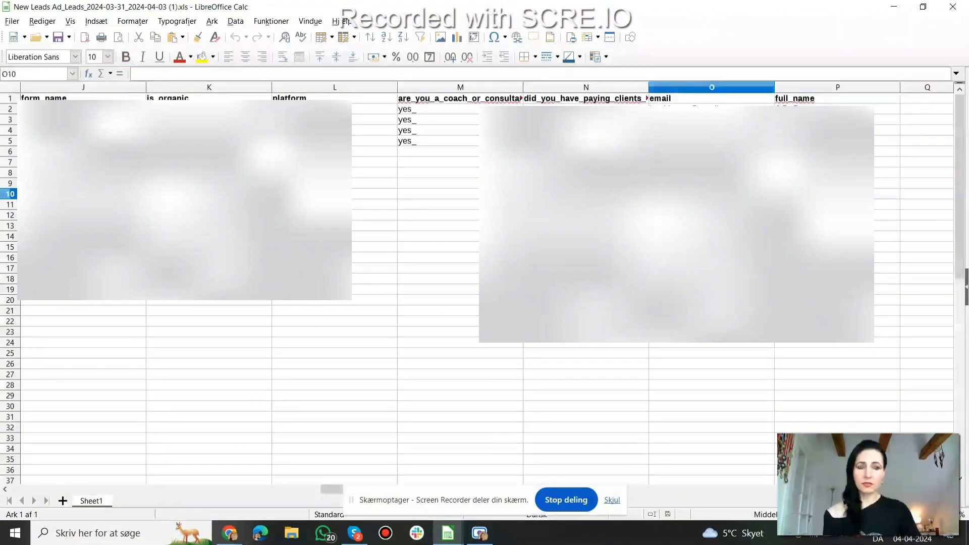
pyautogui.press('Left')
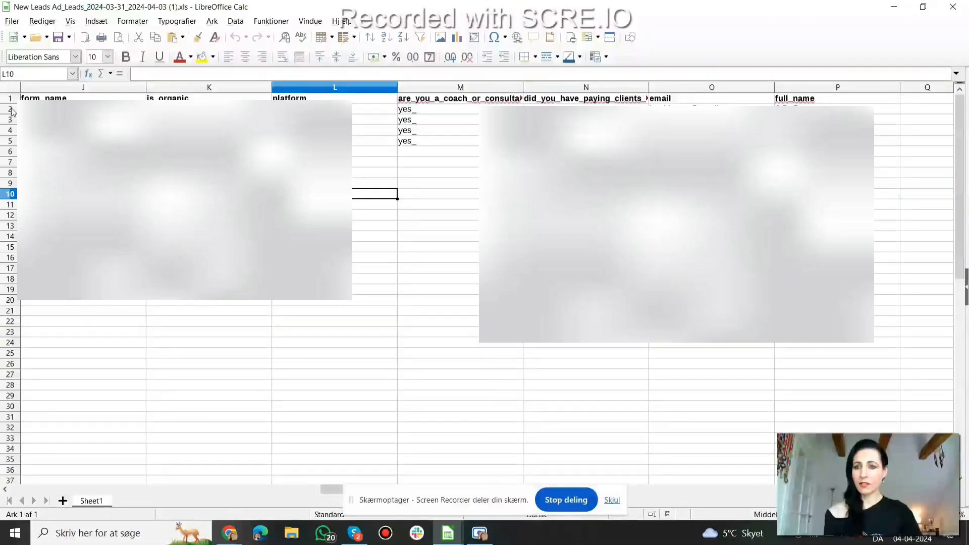
# Copy the four lead rows, rows 2 to 5, without the header row
pyautogui.moveTo(11, 111); pyautogui.dragTo(13, 143)
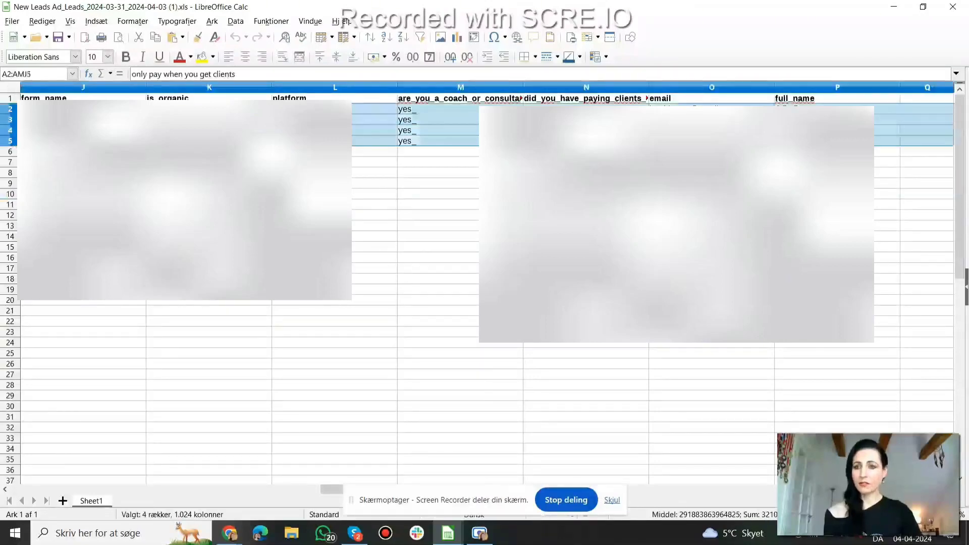
pyautogui.rightClick(75, 144)
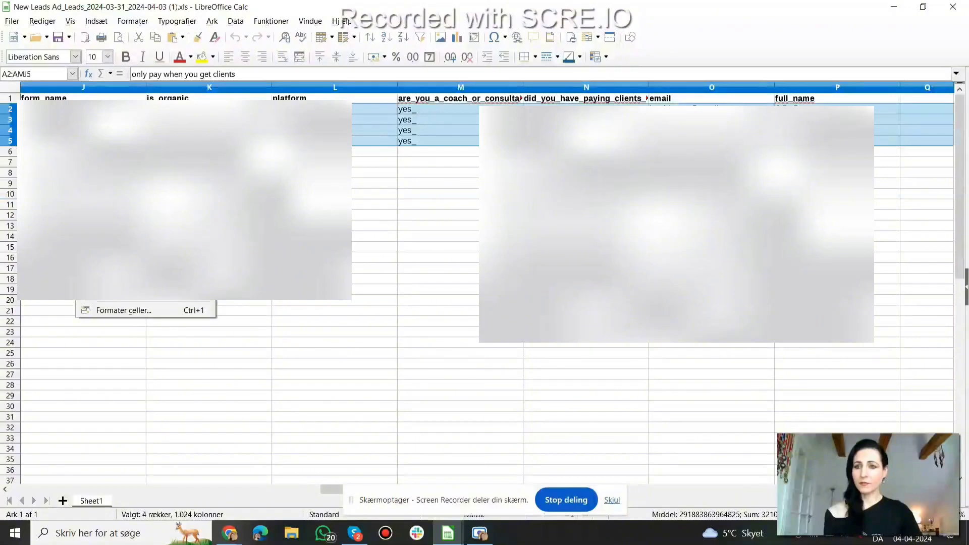
pyautogui.click(107, 165)
pyautogui.hotkey('ctrl', 'c')
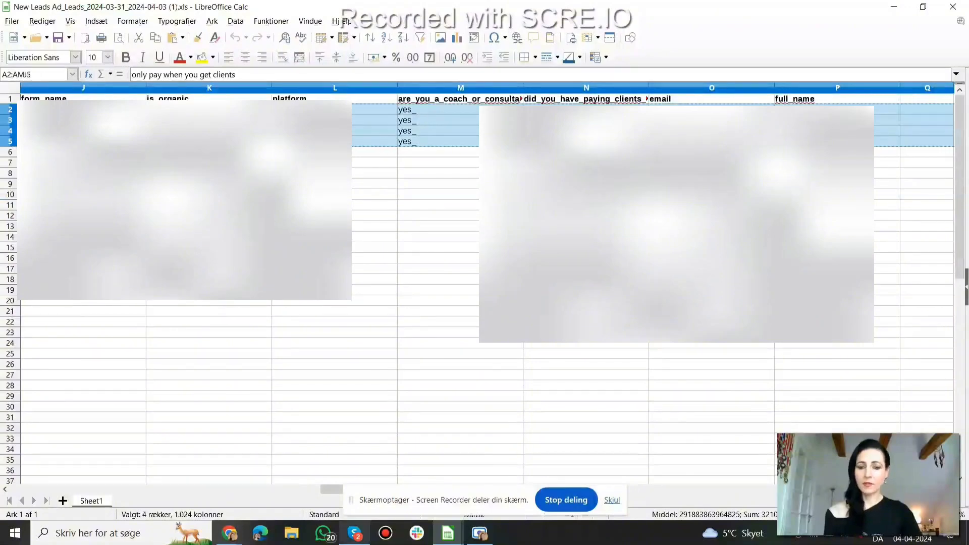
# Switch to Mailchimp in Chrome and start importing contacts into the Greatest Marketing Agency Newsletter audience
pyautogui.moveTo(230, 533)
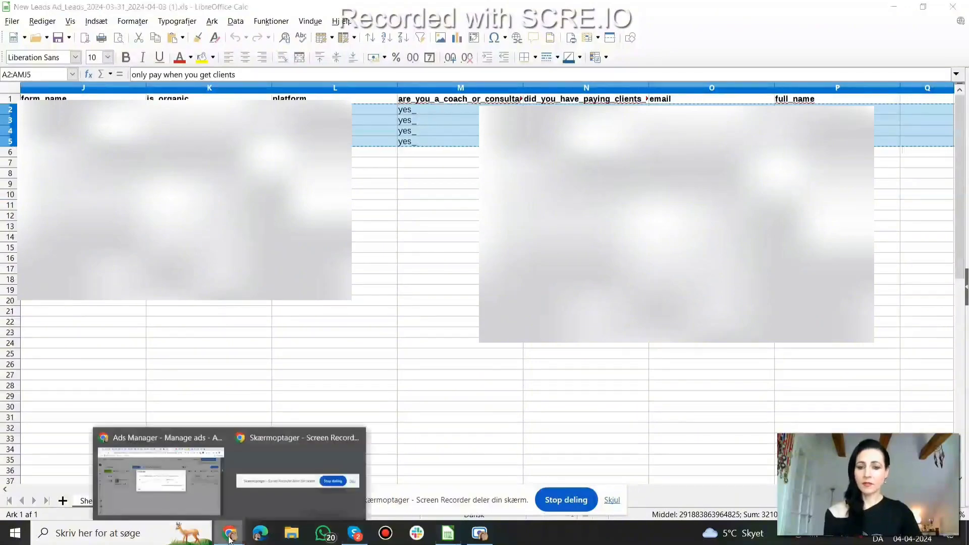
pyautogui.click(184, 473)
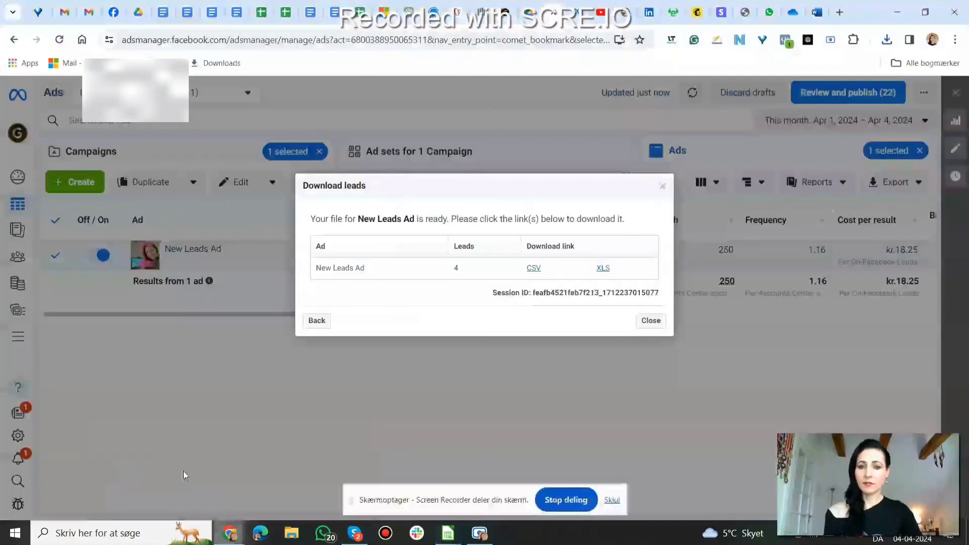
pyautogui.click(701, 19)
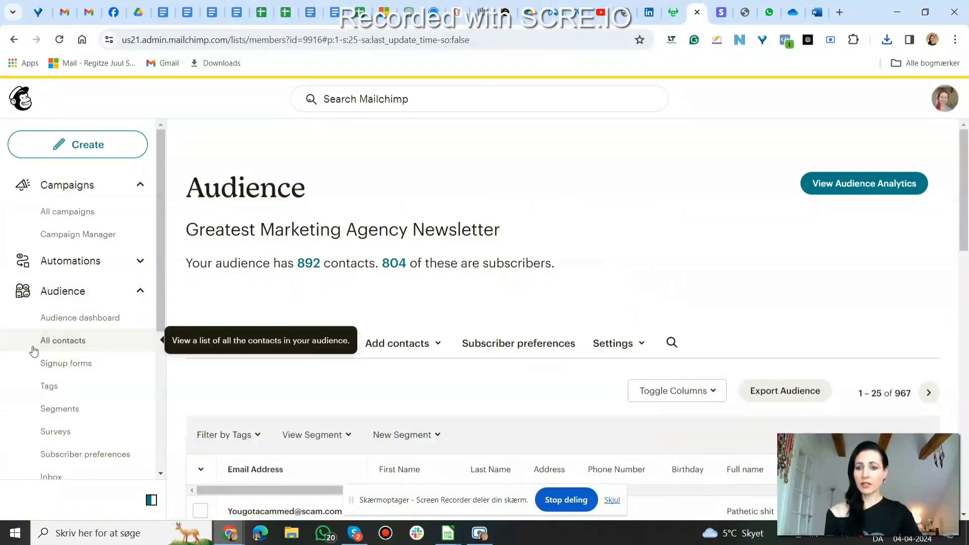
pyautogui.click(407, 344)
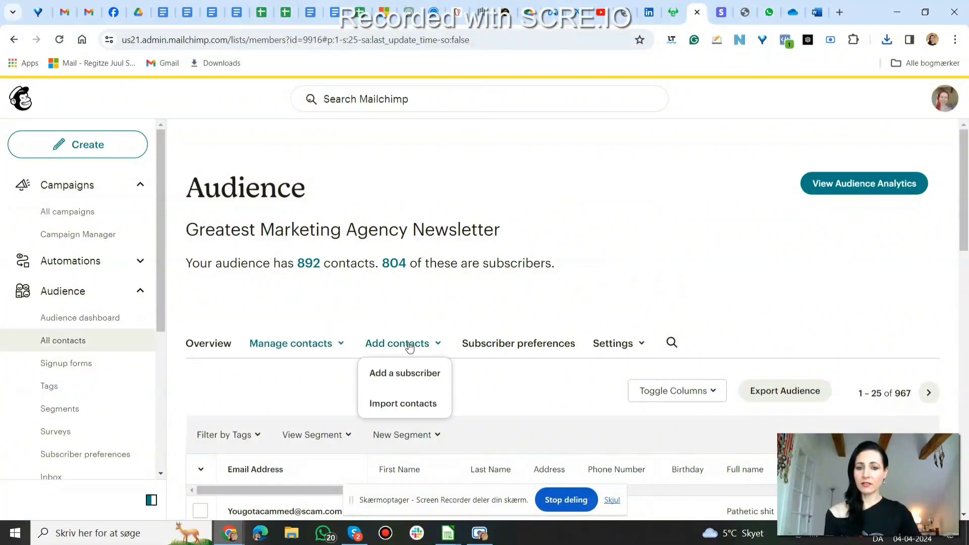
pyautogui.click(419, 408)
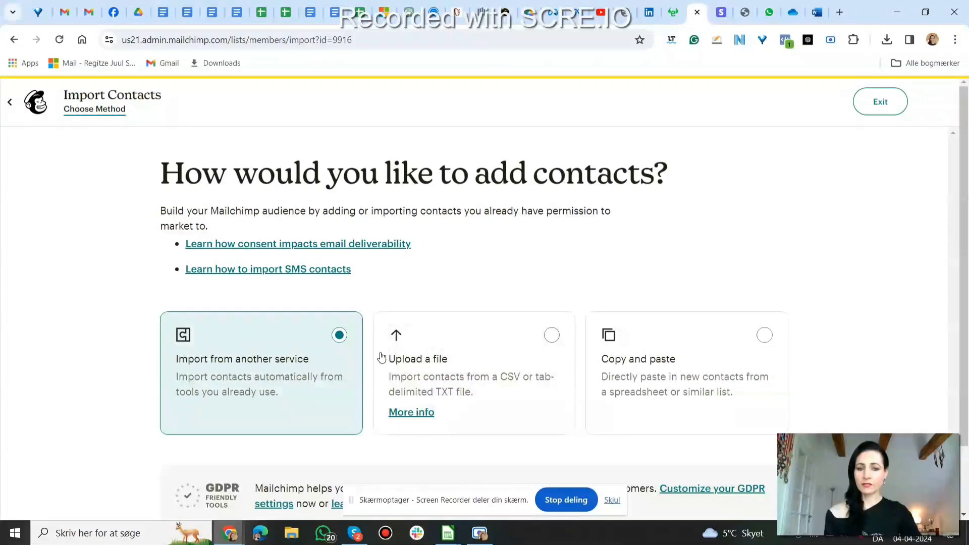
# Choose Copy and paste as the method for adding contacts and continue
pyautogui.click(648, 364)
pyautogui.scroll(-2, 508, 399)
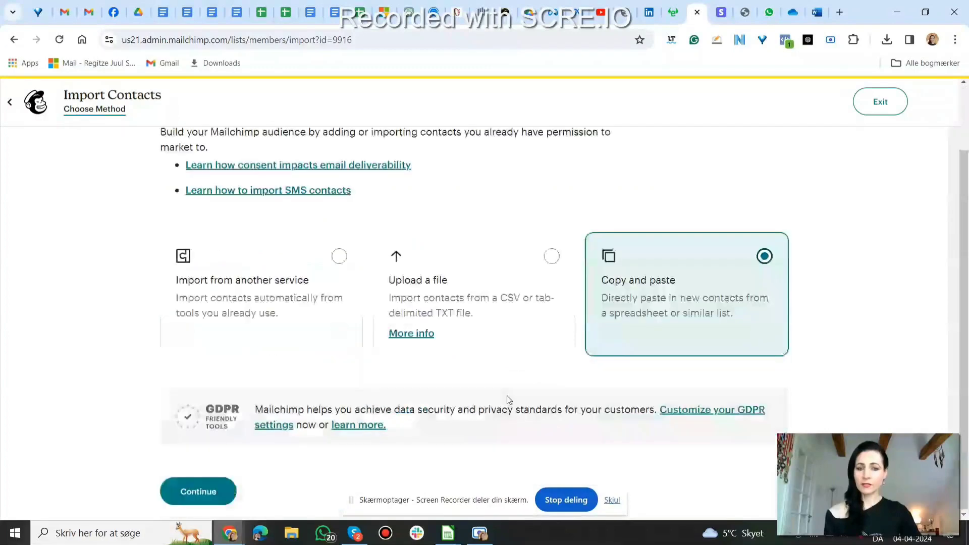
pyautogui.click(187, 497)
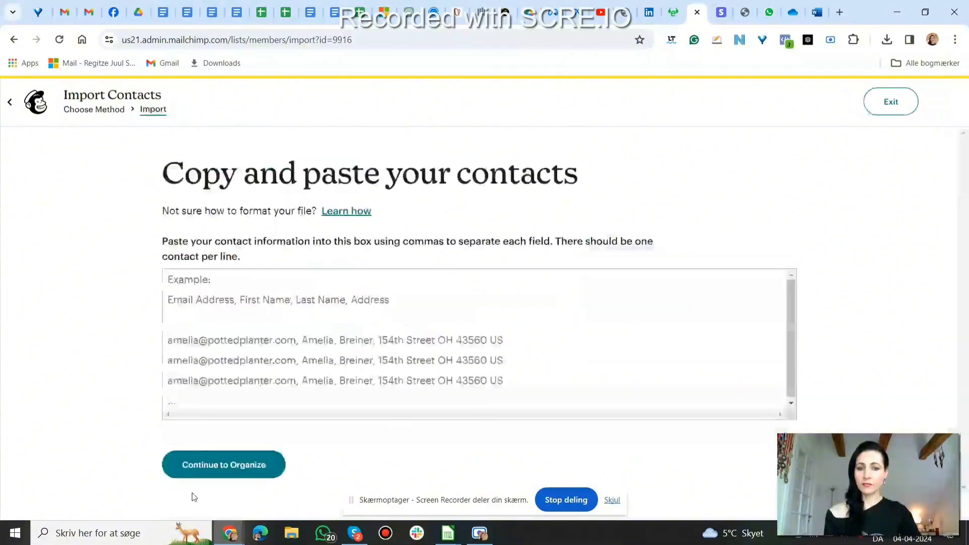
# Paste the copied lead rows as contacts and continue to tagging, keeping the Subscribed status and updating of existing contacts
pyautogui.click(175, 282)
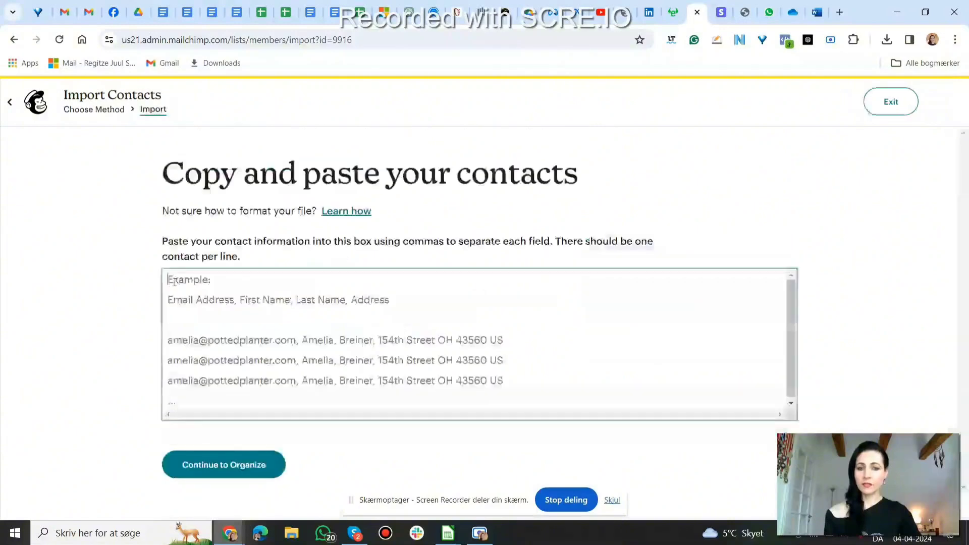
pyautogui.rightClick(175, 284)
pyautogui.click(225, 172)
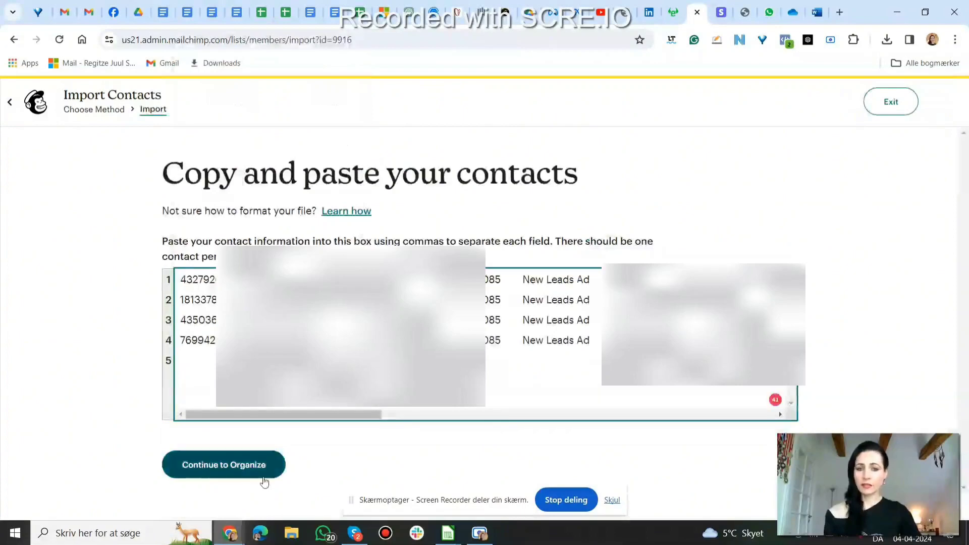
pyautogui.click(250, 464)
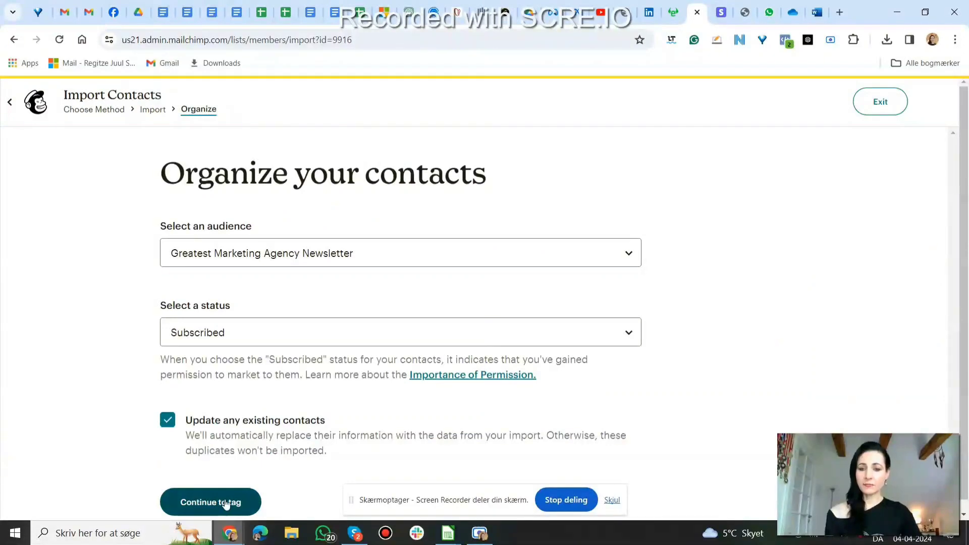
pyautogui.click(227, 503)
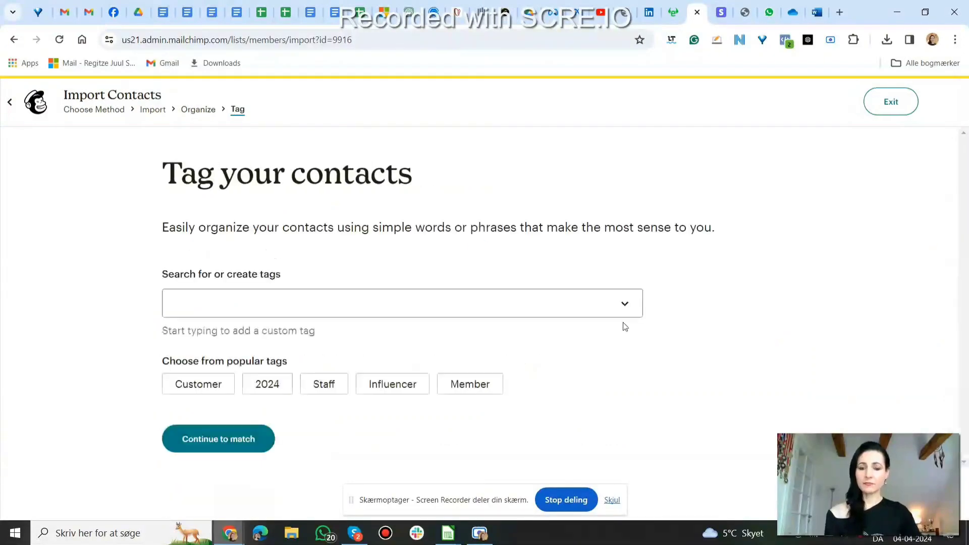
# Tag the imported contacts with the existing tag "fb lead ad" and continue to column matching
pyautogui.click(344, 302)
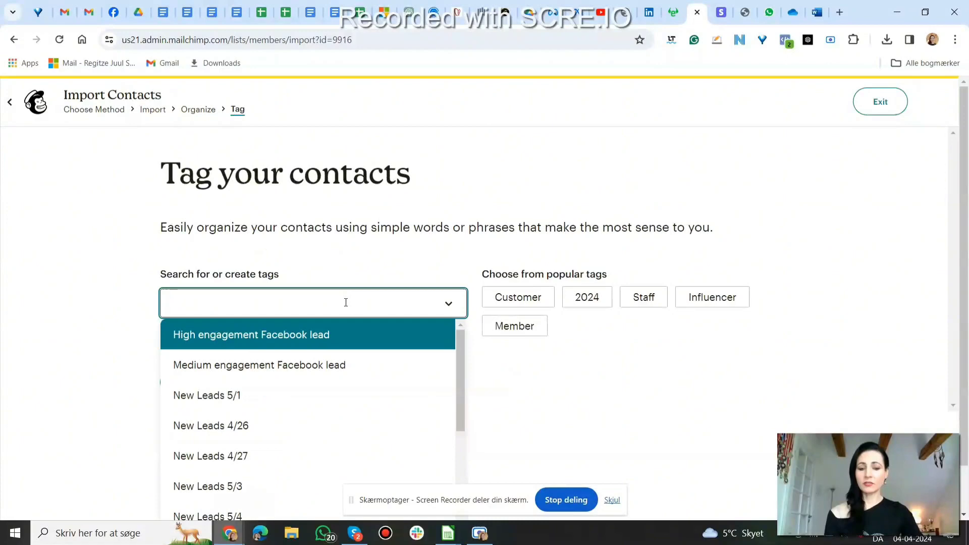
pyautogui.click(353, 300)
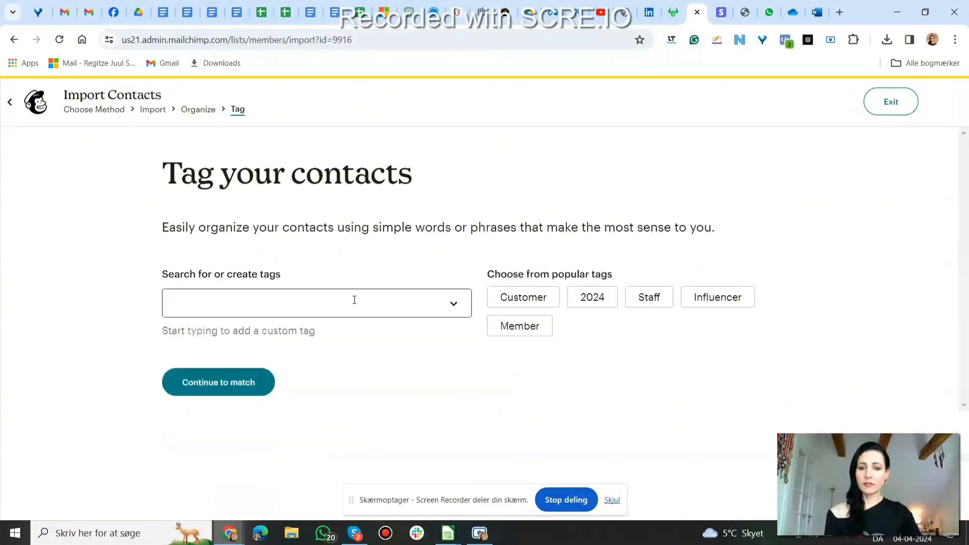
pyautogui.click(354, 301)
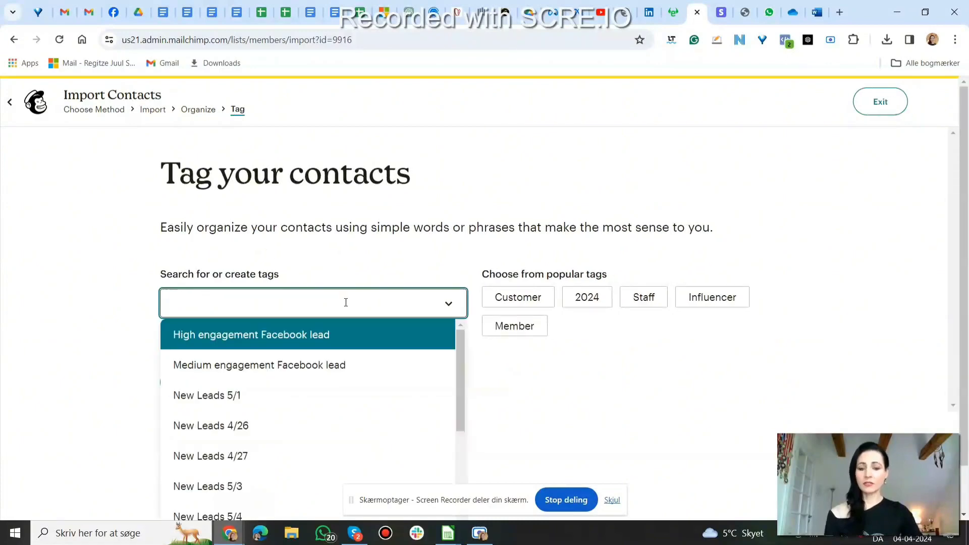
pyautogui.write('fb')
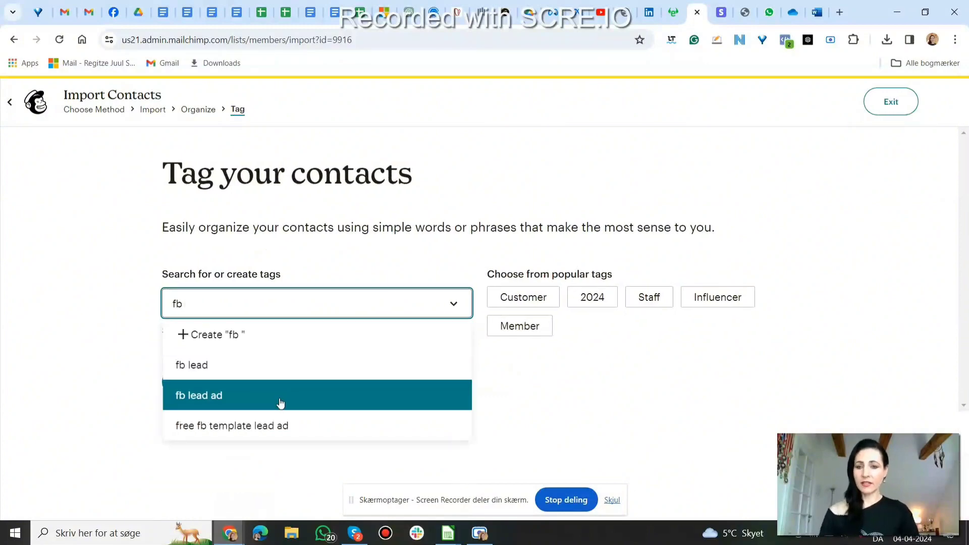
pyautogui.click(199, 399)
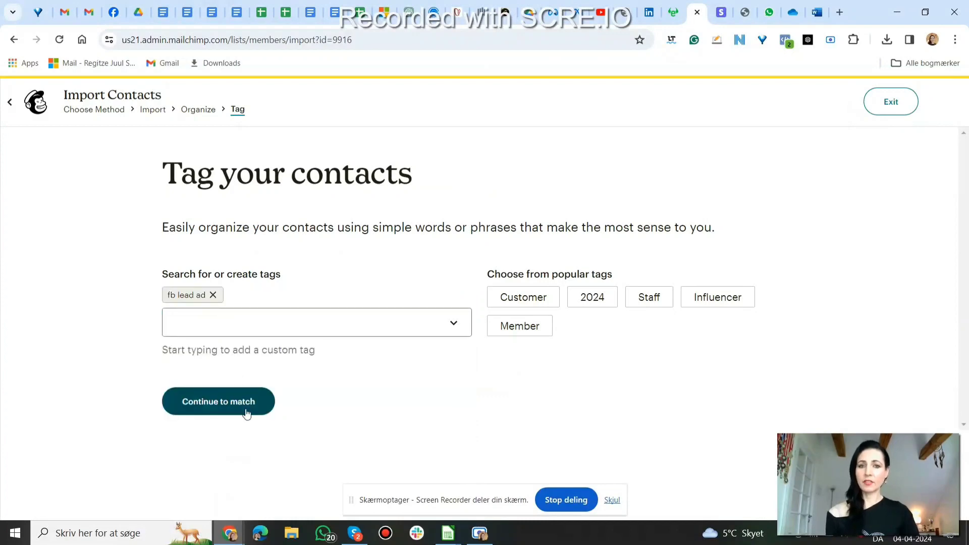
pyautogui.click(229, 404)
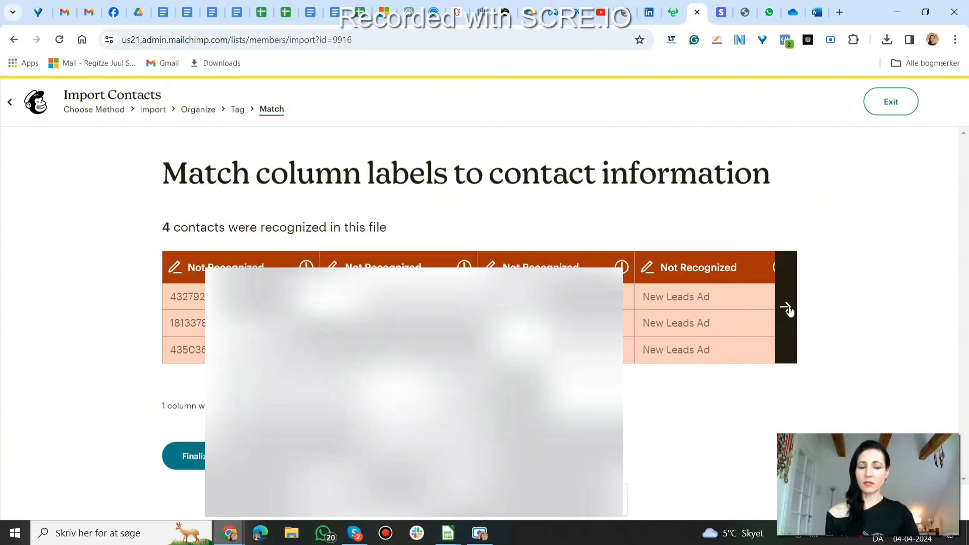
# Match the unrecognized column of lead names after the Email Address column to the Full name (MMERGE6) field
pyautogui.click(786, 308)
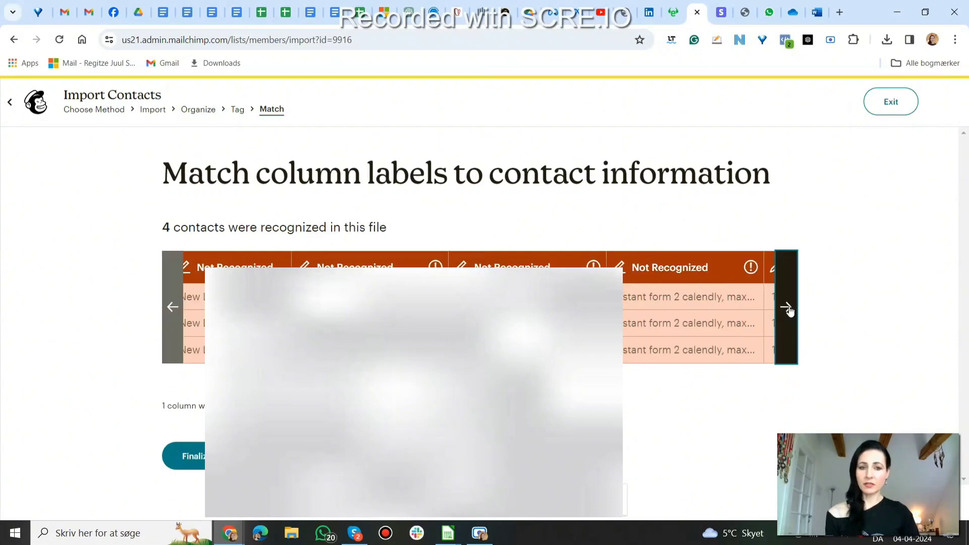
pyautogui.click(786, 308)
pyautogui.click(787, 309)
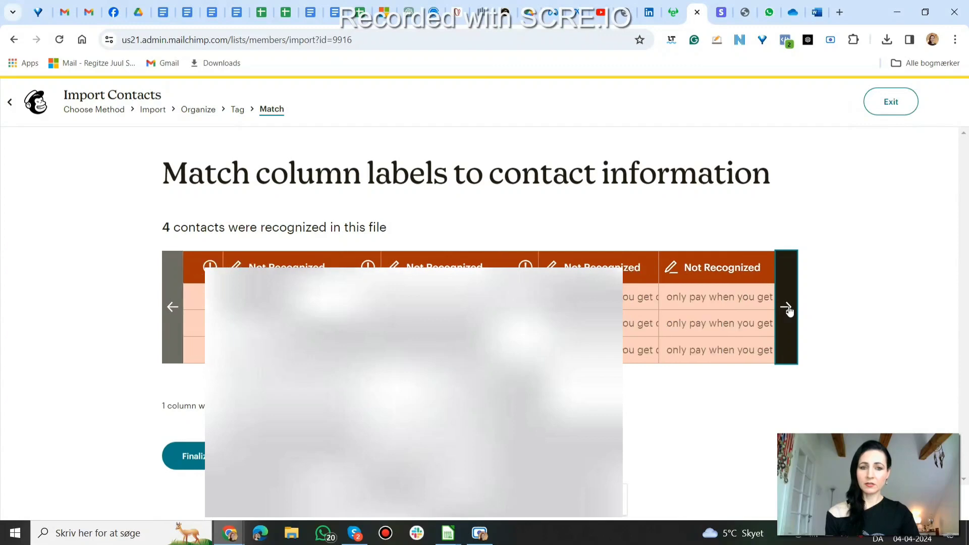
pyautogui.click(788, 309)
pyautogui.click(787, 309)
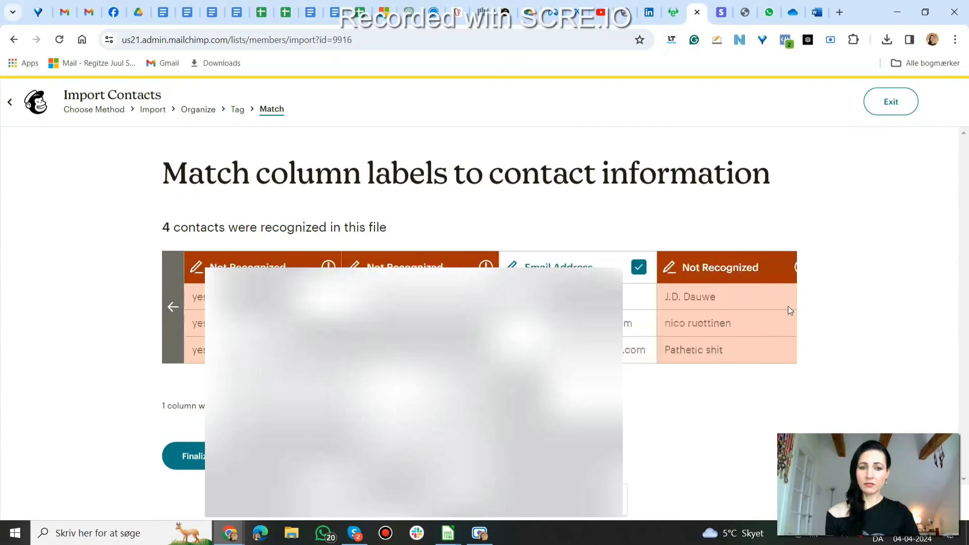
pyautogui.click(742, 274)
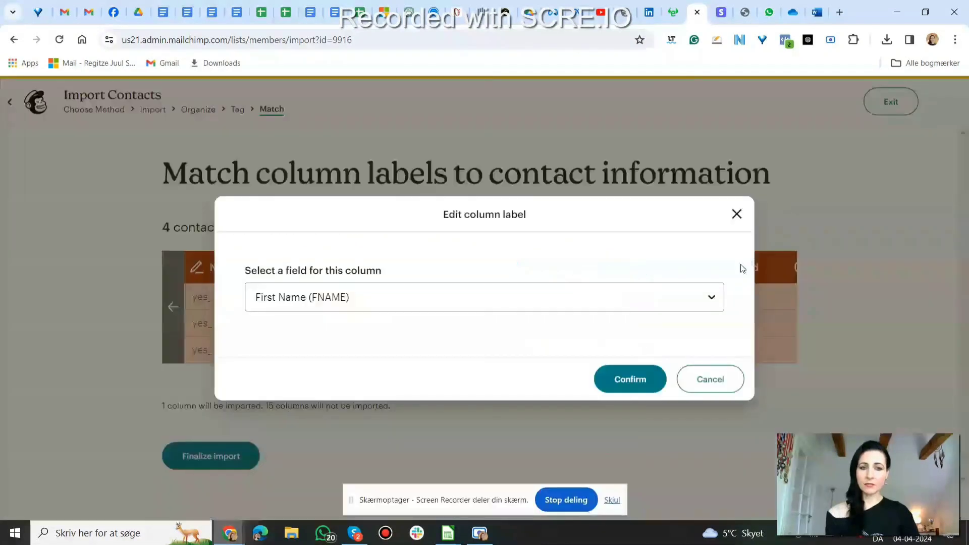
pyautogui.click(415, 297)
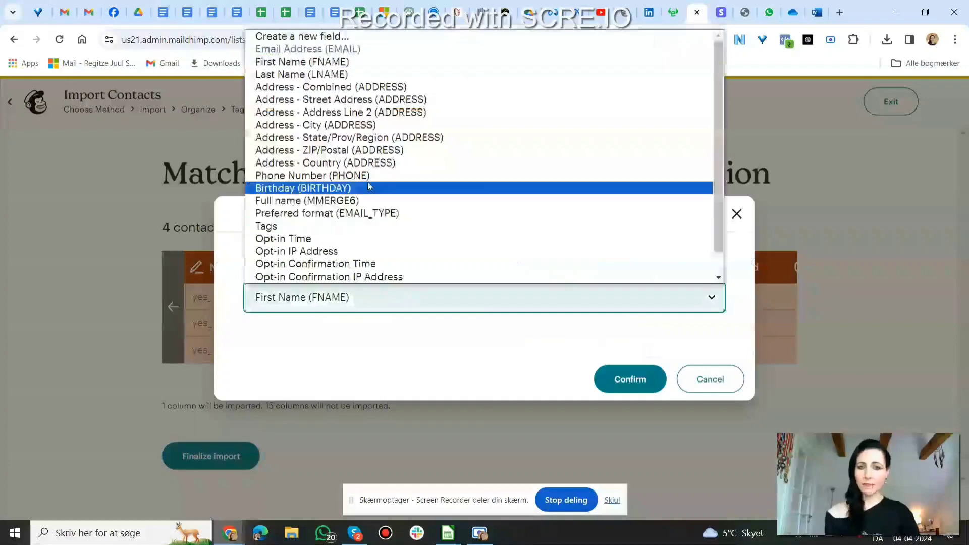
pyautogui.click(358, 201)
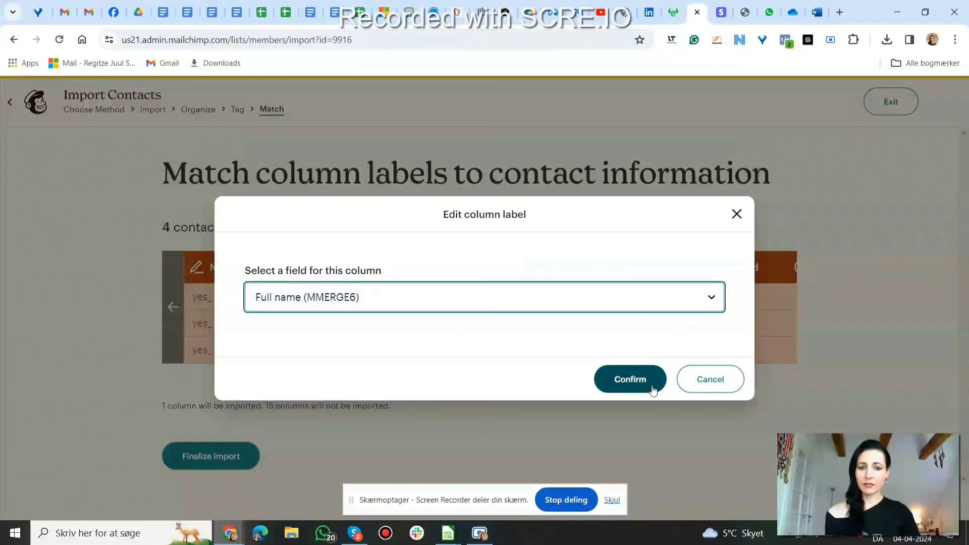
pyautogui.click(628, 380)
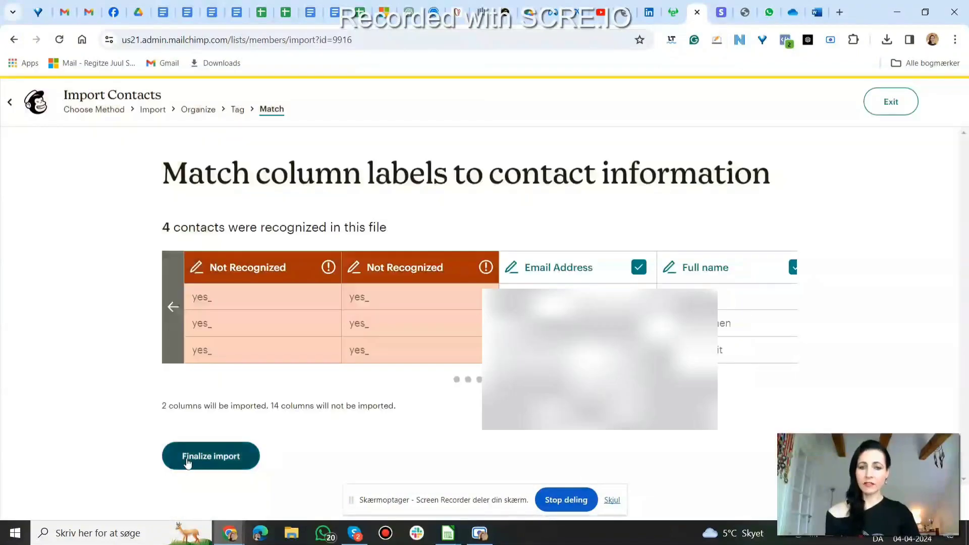
# Finalize and complete the contact import, and open the audience's contacts
pyautogui.click(229, 457)
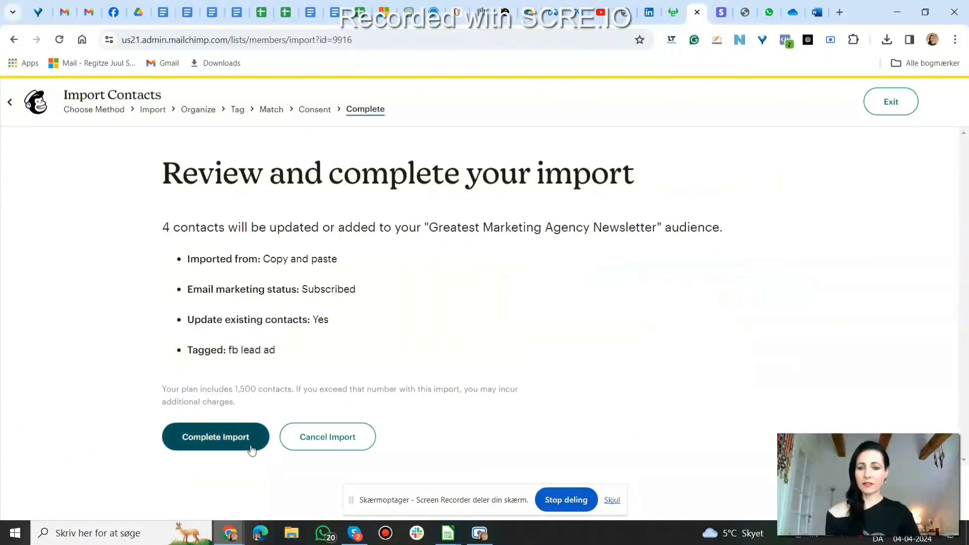
pyautogui.click(228, 439)
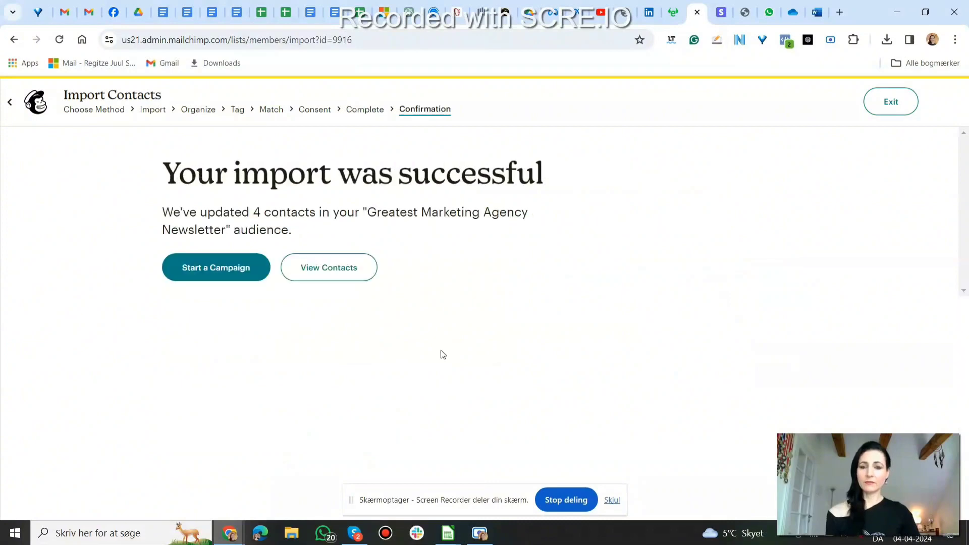
pyautogui.click(310, 278)
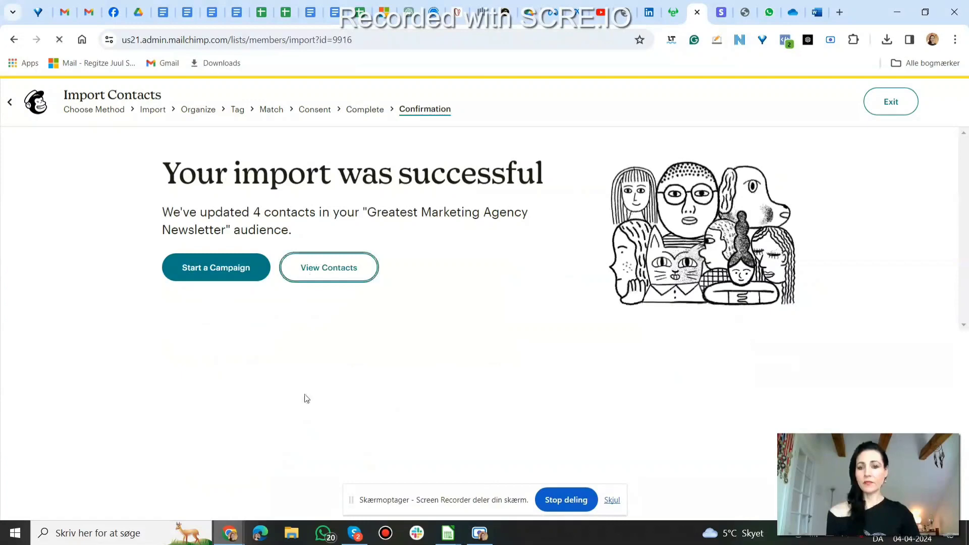